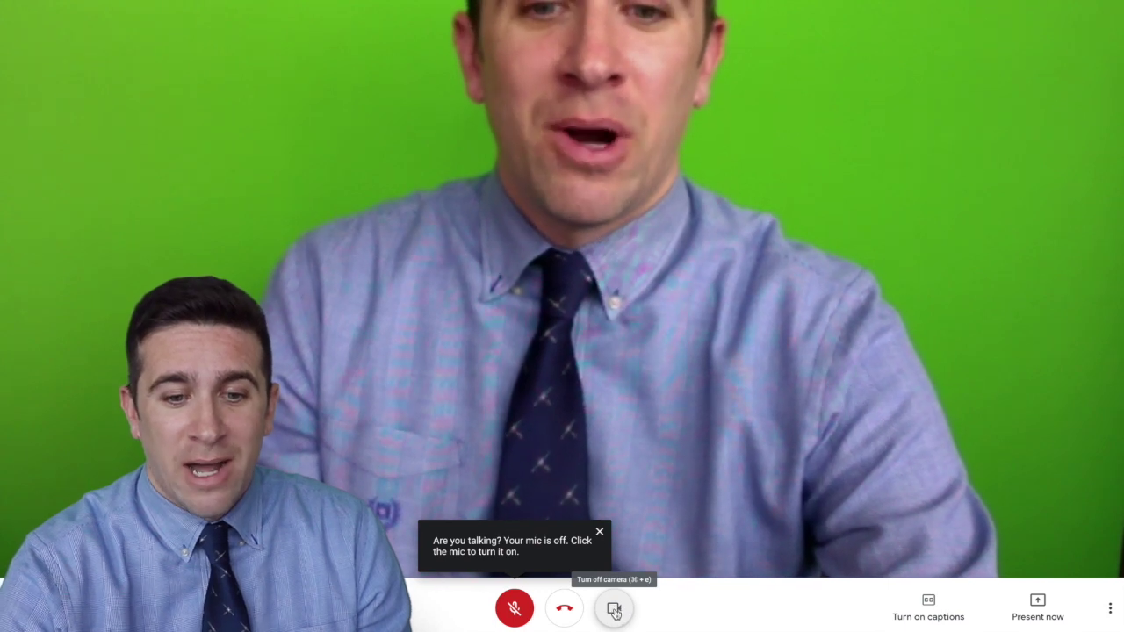
- In the Instructional Technology PD call, turn the camera off and unmute the microphone
click(615, 613)
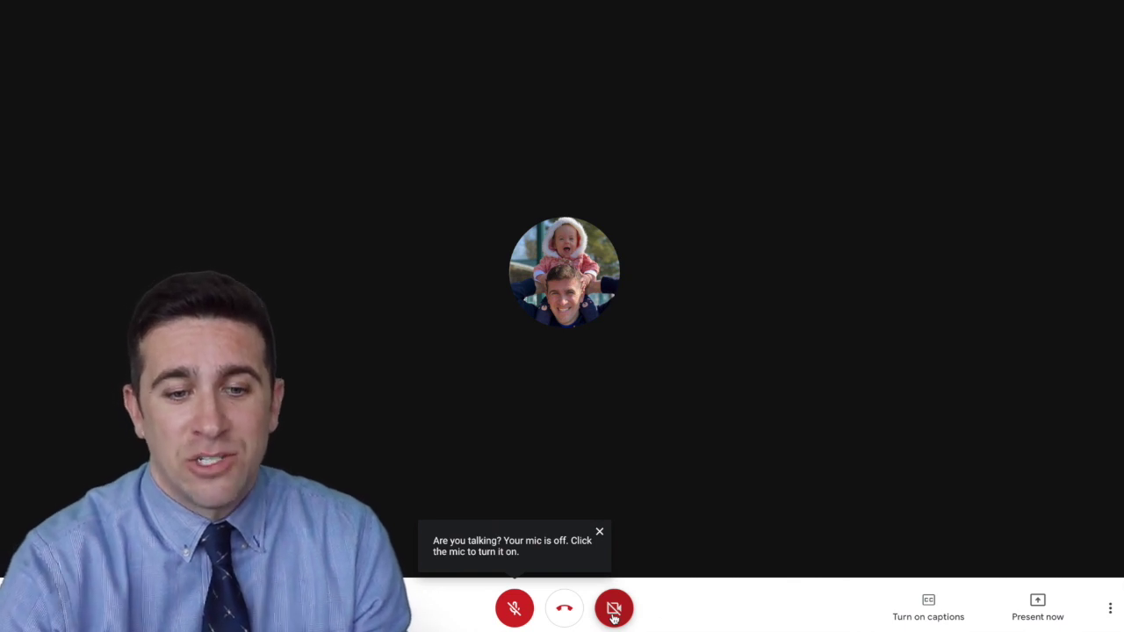
click(516, 611)
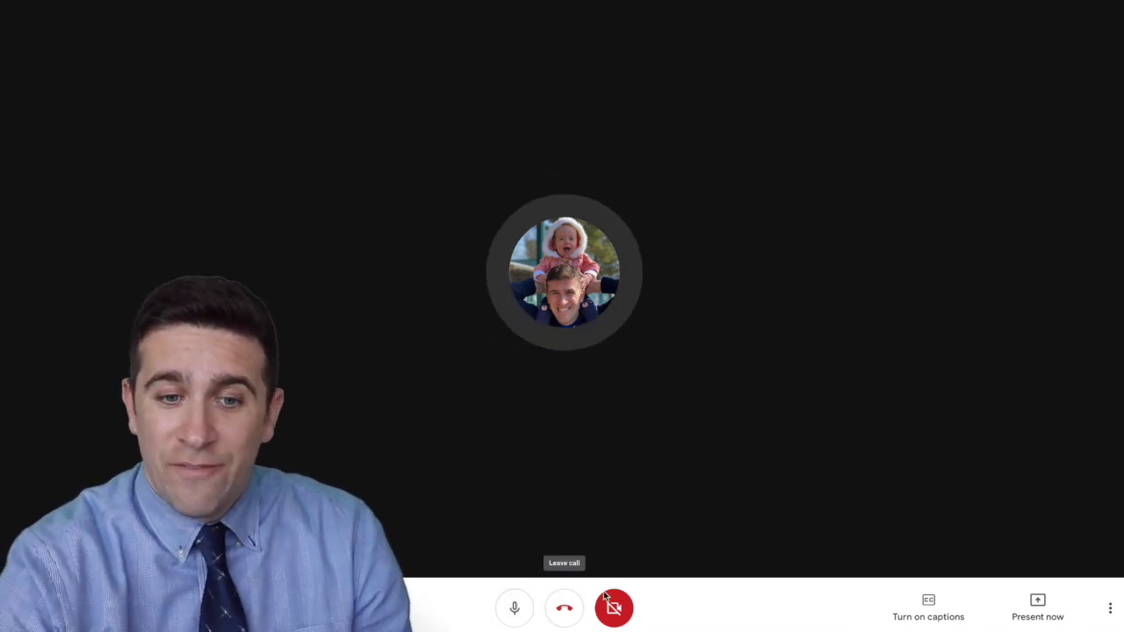
- Hang up on the Instructional Technology PD call, then rejoin it from the post-call screen
click(564, 613)
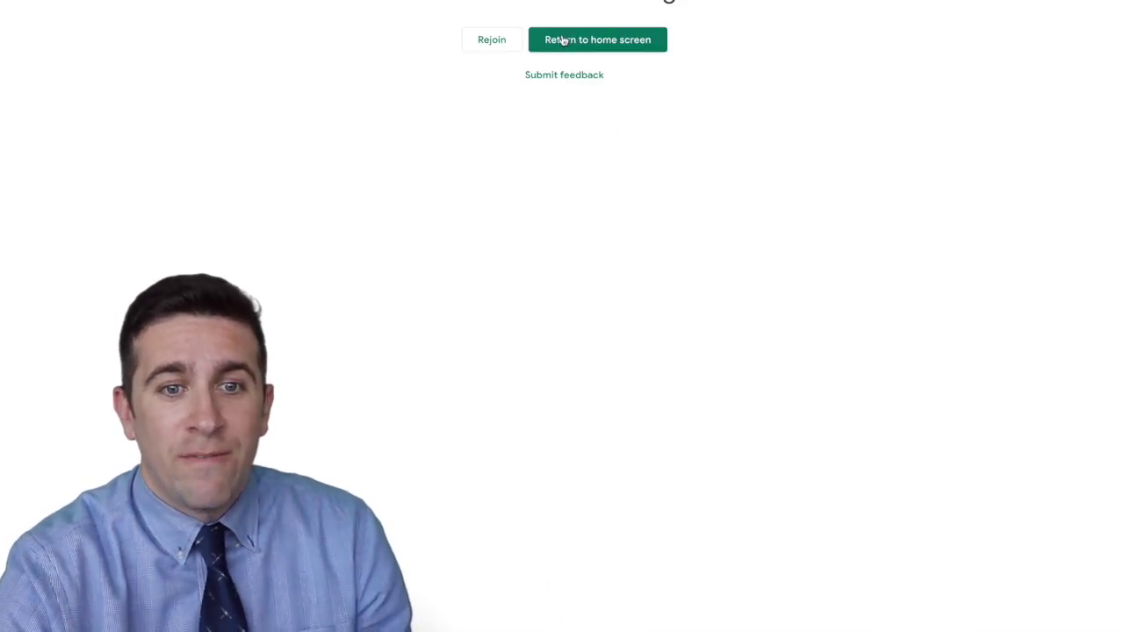
click(507, 47)
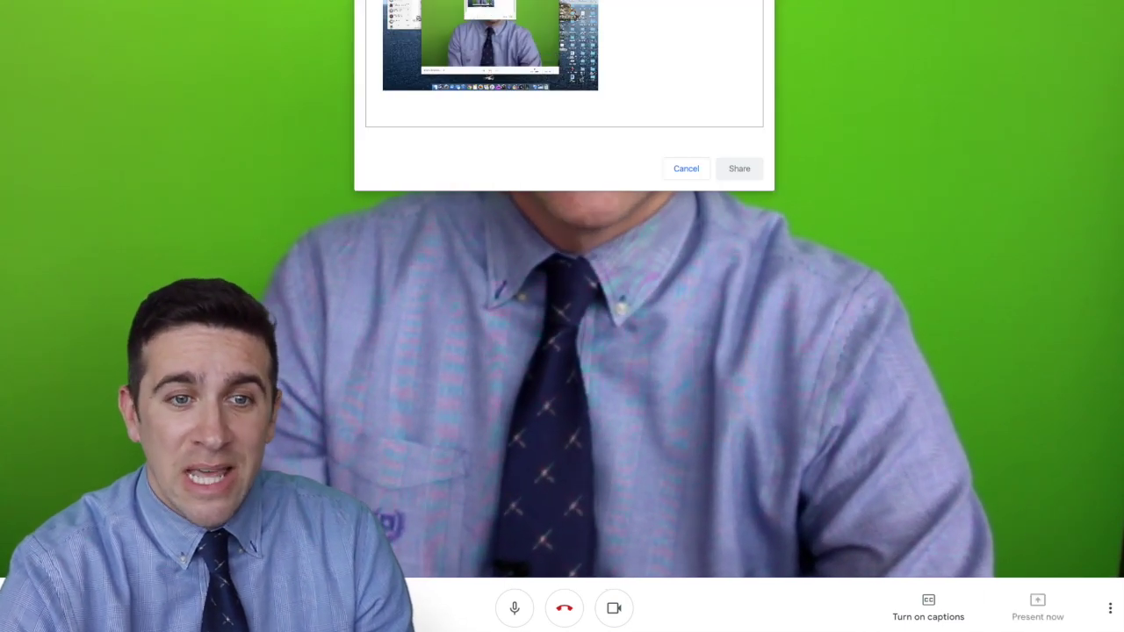
- Choose Your entire screen as what to present in the call
click(508, 35)
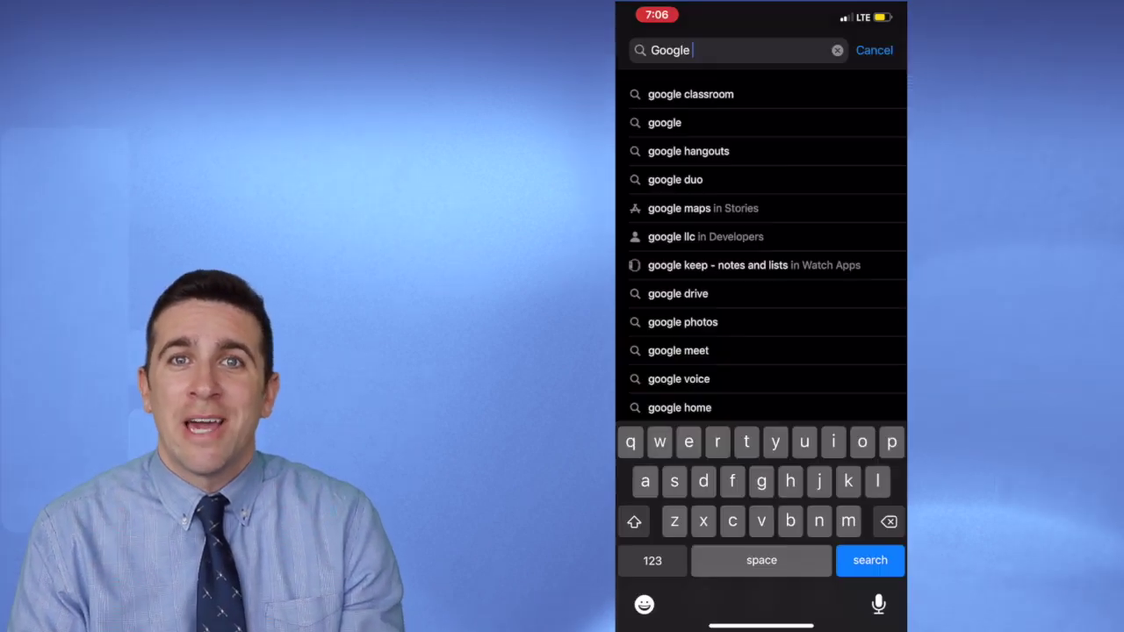
- Search the App Store for 'google hangouts meet', finishing the query with 'han'
text(han)
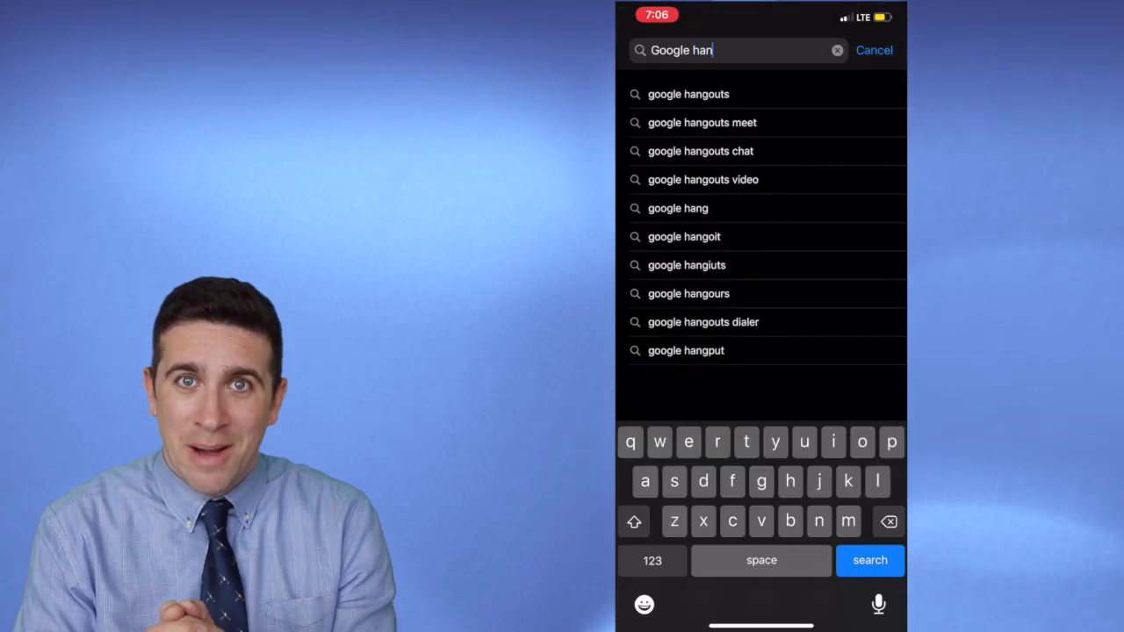
click(701, 122)
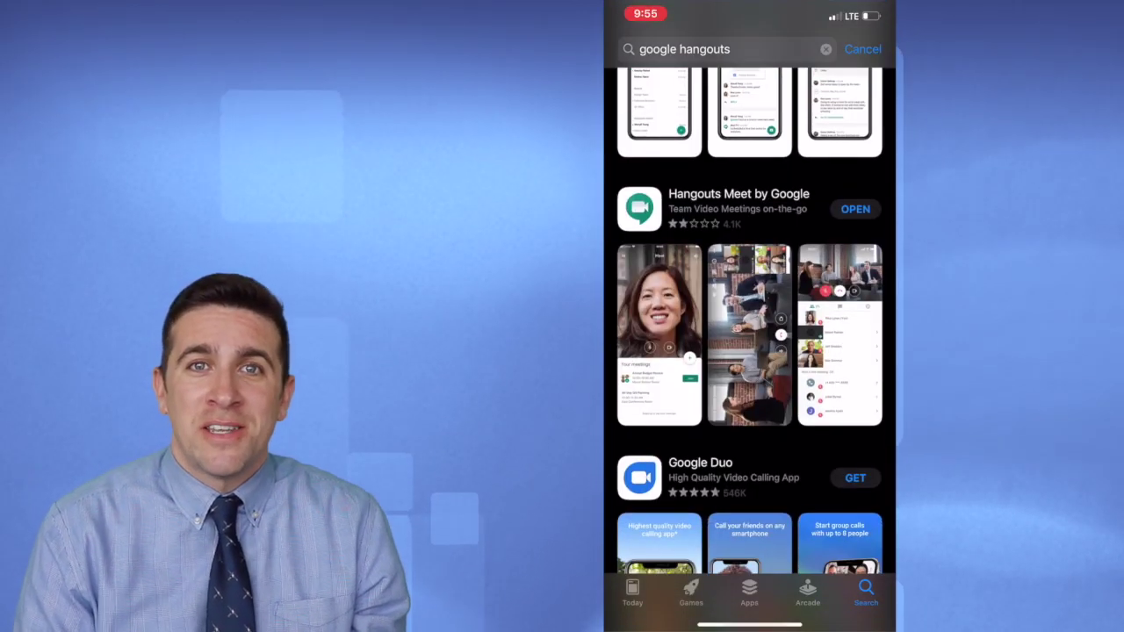
- Open the Hangouts Meet app, unmute the microphone, and toggle the camera off and back on
click(855, 209)
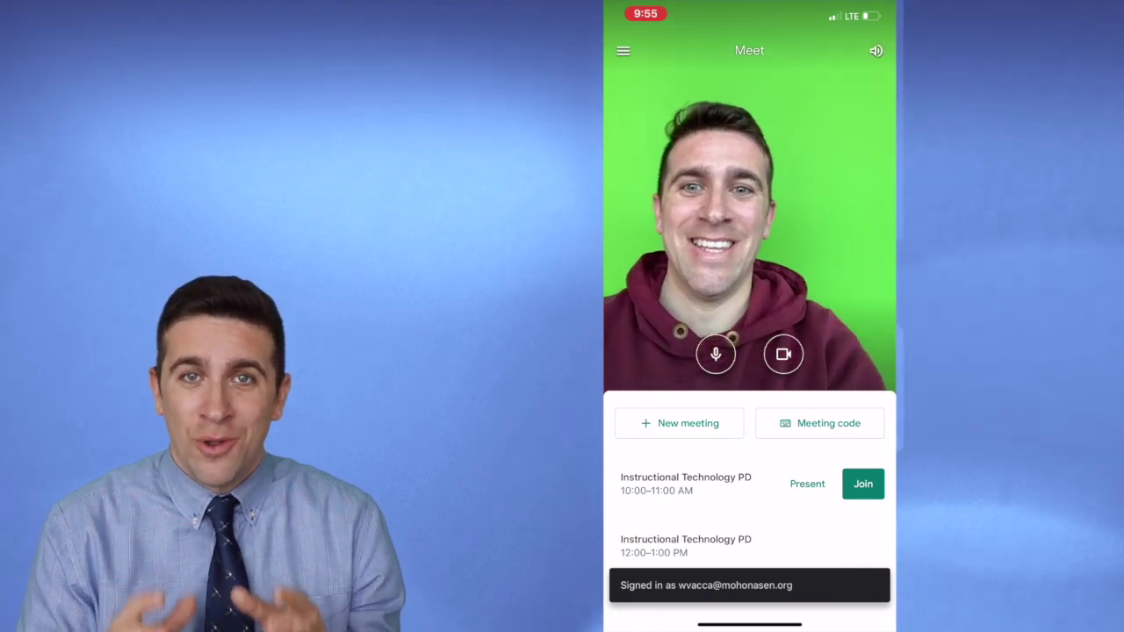
click(716, 354)
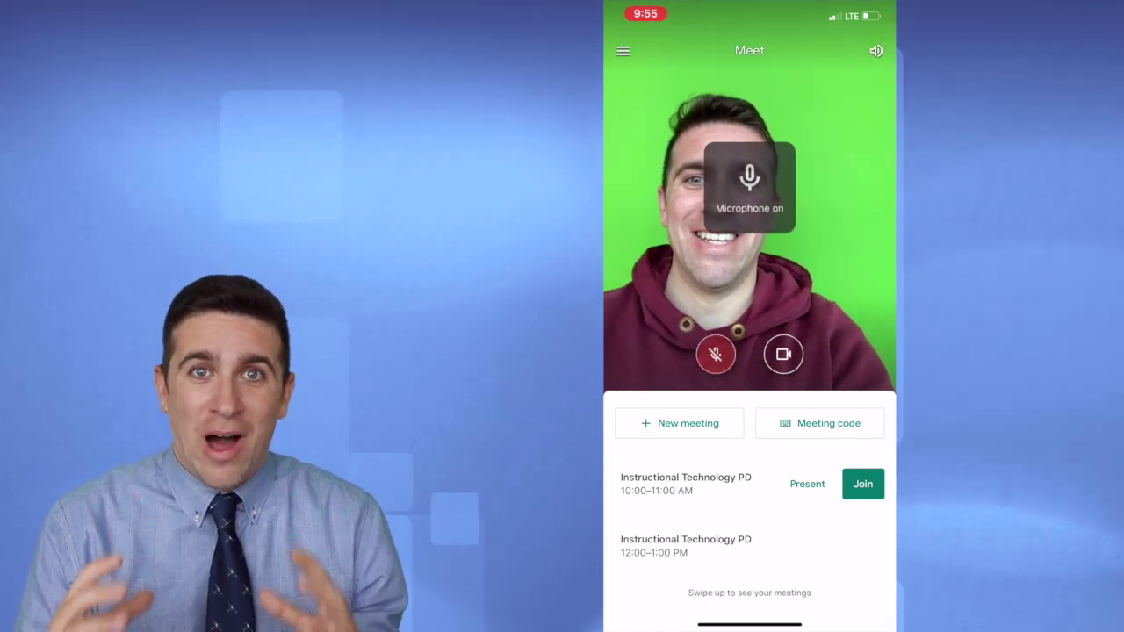
click(783, 354)
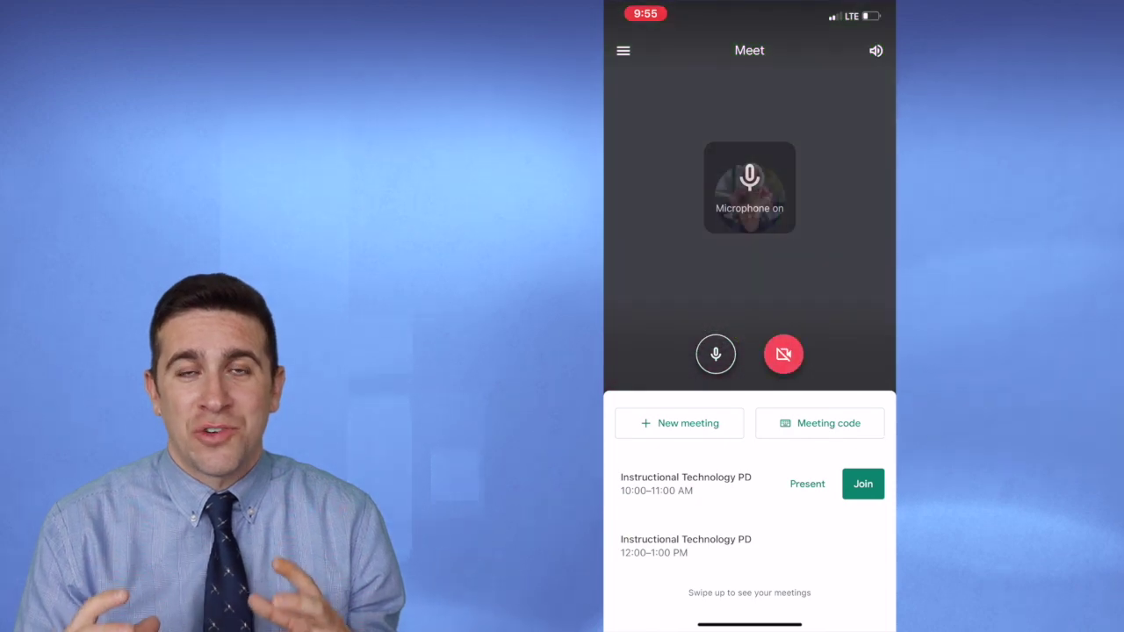
click(783, 354)
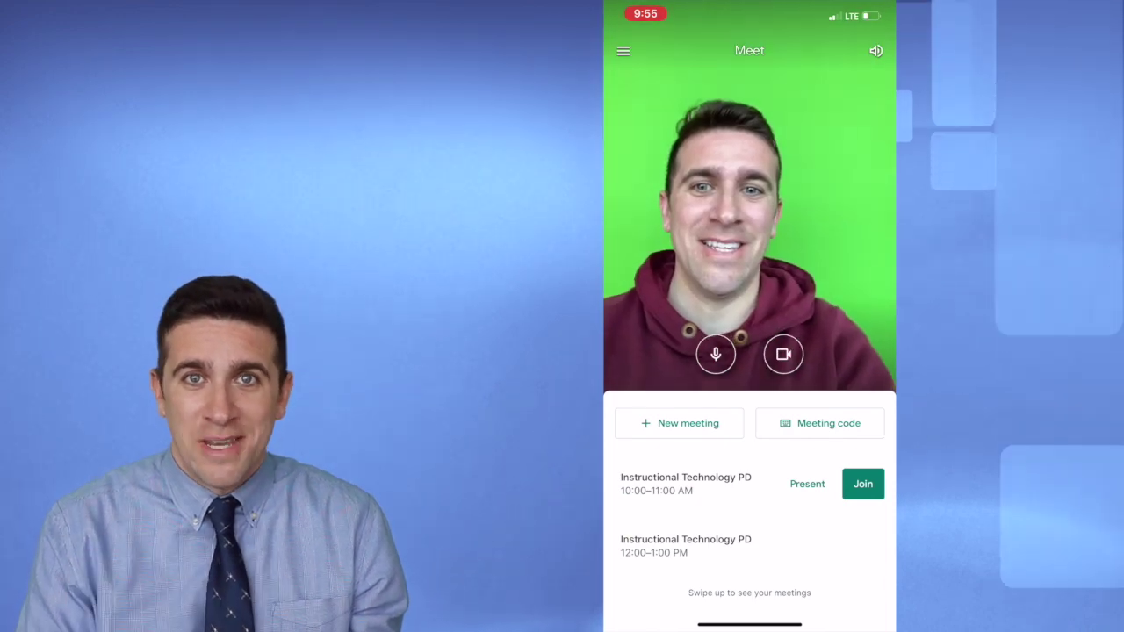